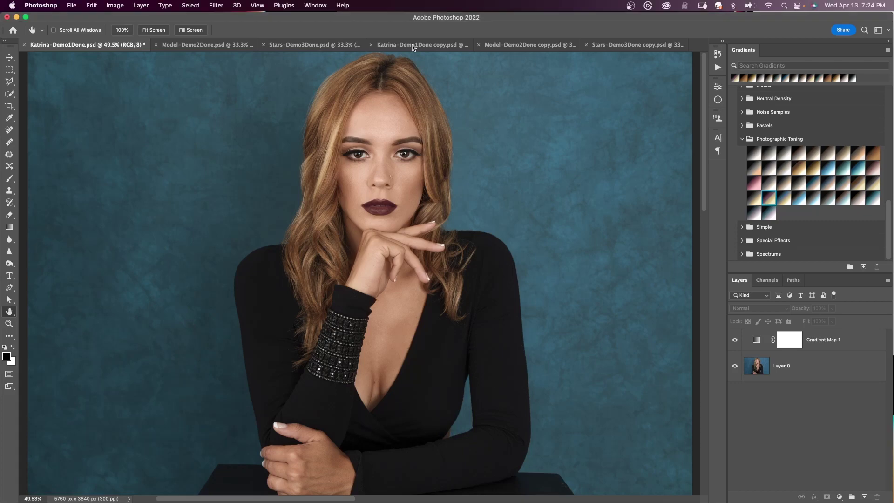
# - Cycle through the open portrait documents, ending on Katrina-Demo1Done copy.psd
pyautogui.click(413, 47)
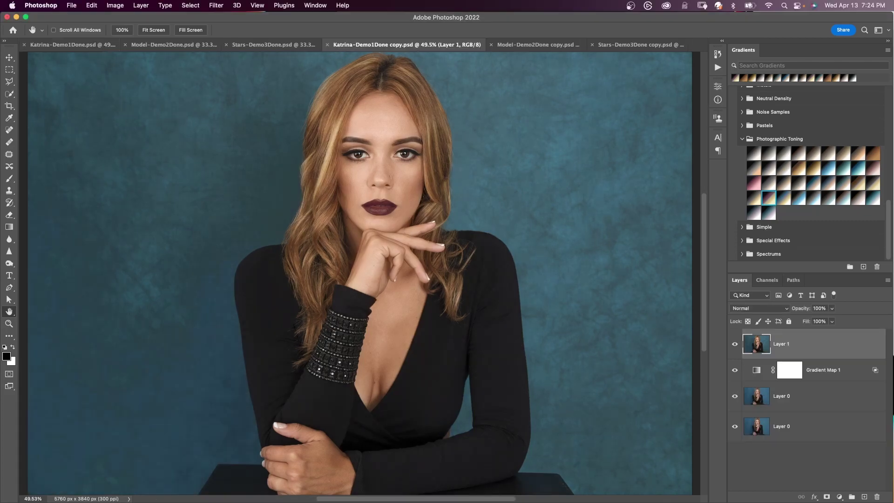
pyautogui.hotkey('ctrl', 'shift', 'Tab')
pyautogui.hotkey('ctrl', 'shift', 'Tab')
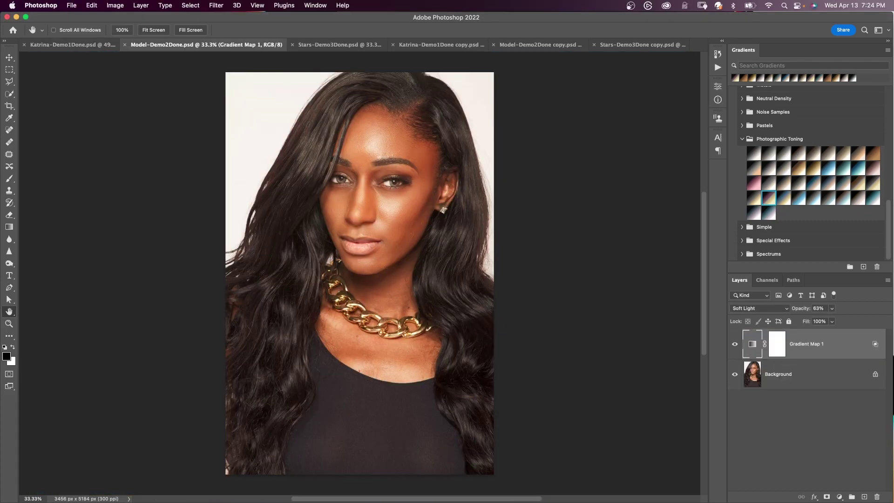
pyautogui.click(527, 47)
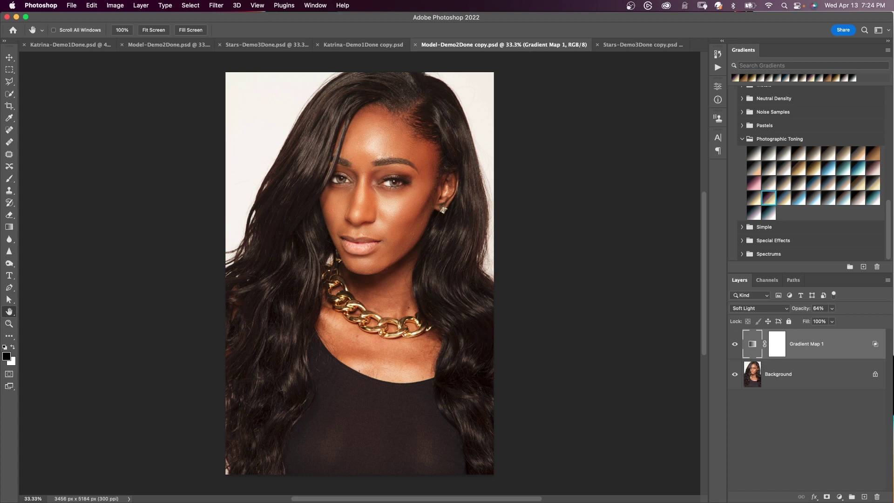
pyautogui.hotkey('ctrl', 'Tab')
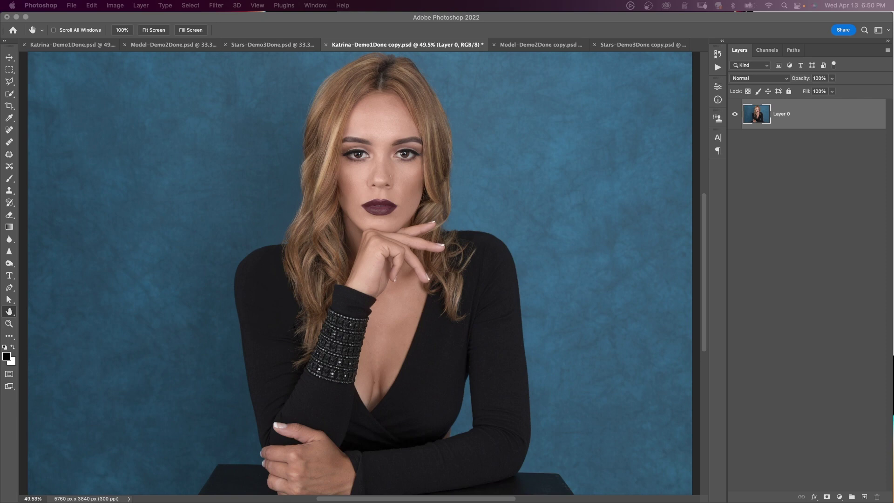
# - Show the Gradients panel from the Window menu
pyautogui.click(321, 6)
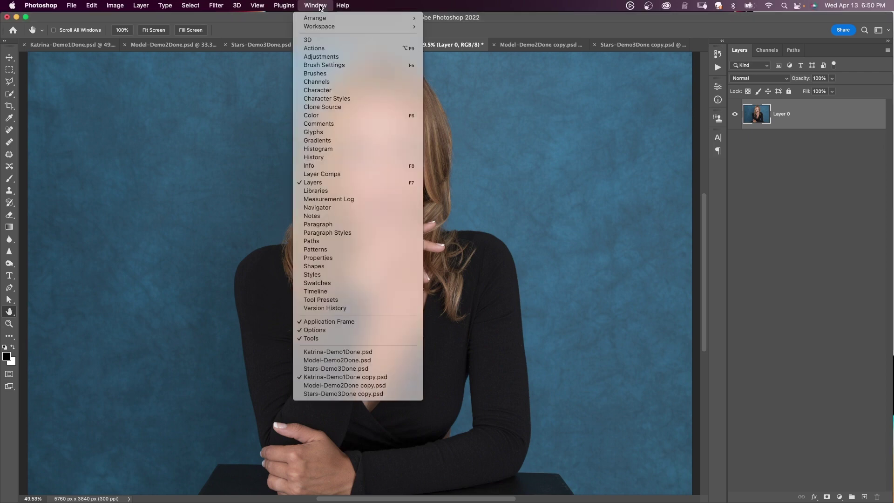
pyautogui.click(326, 140)
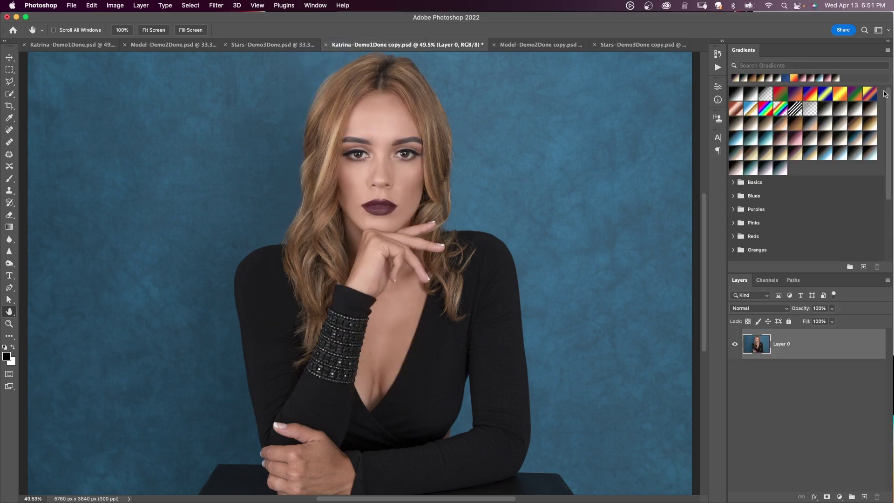
pyautogui.moveTo(886, 93); pyautogui.dragTo(886, 185)
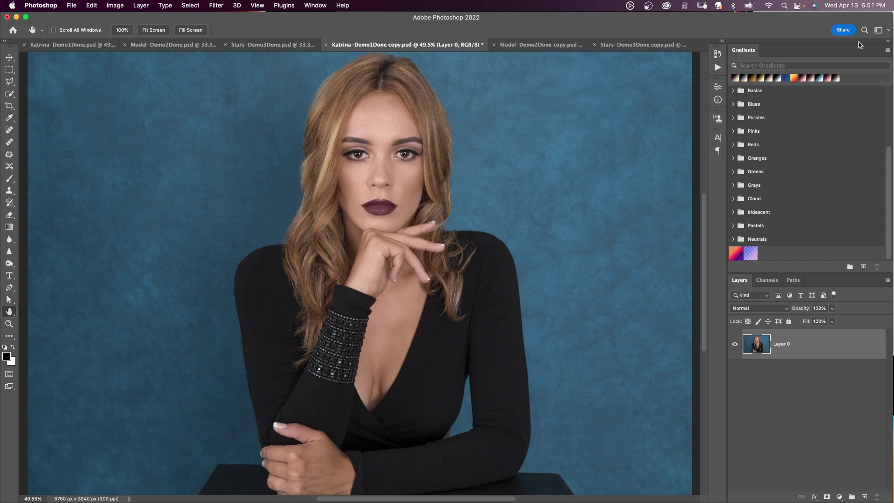
# - Load Legacy Gradients and expand its Photographic Toning set
pyautogui.click(888, 51)
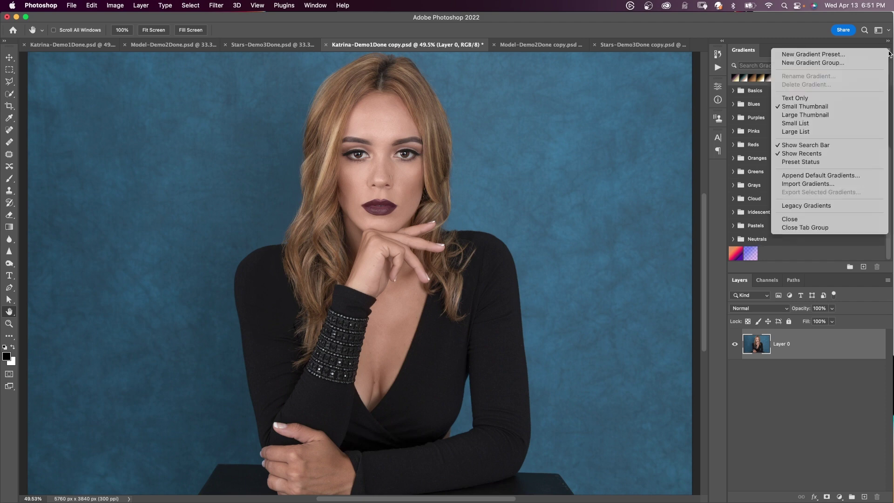
pyautogui.click(806, 207)
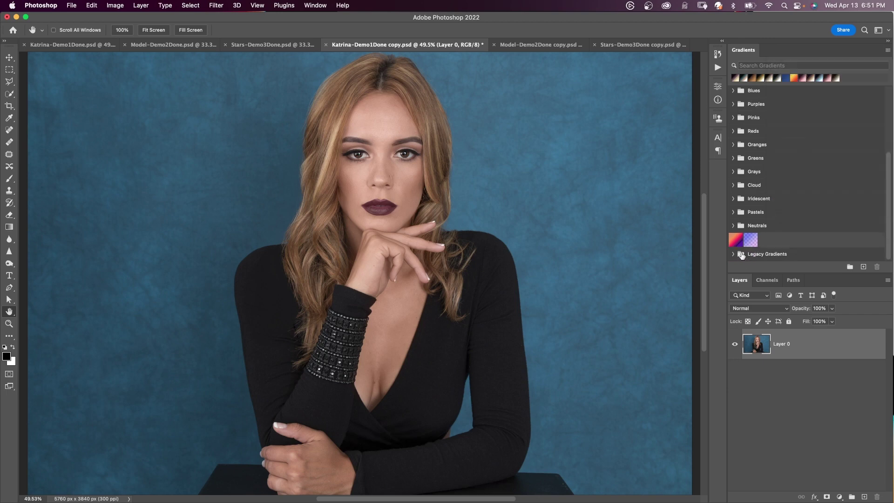
pyautogui.click(740, 253)
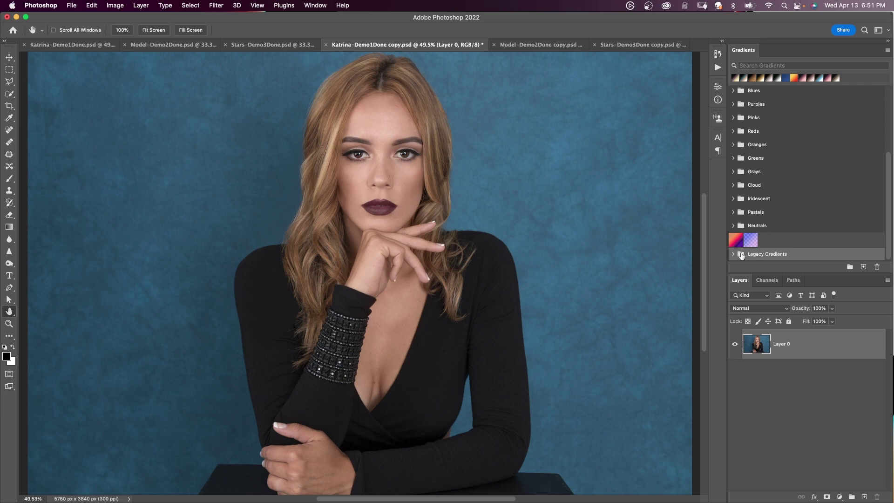
pyautogui.click(733, 254)
pyautogui.scroll(-5, 887, 187)
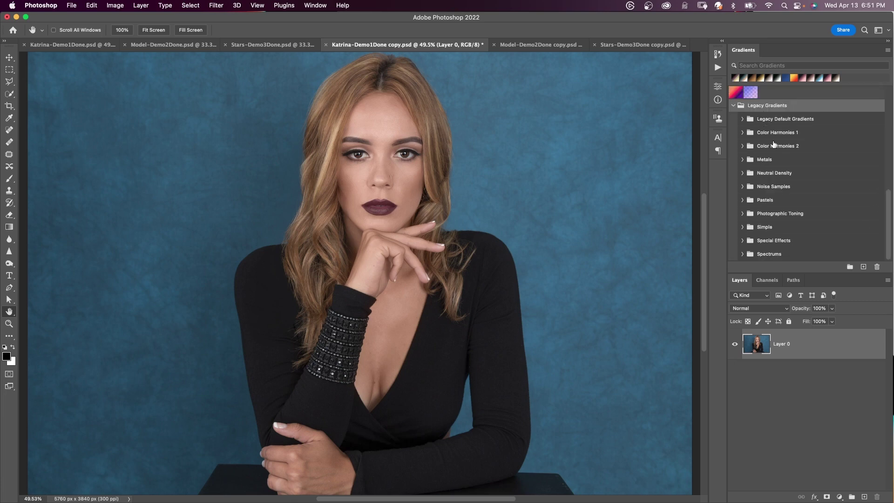
pyautogui.click(743, 213)
pyautogui.scroll(-3, 890, 214)
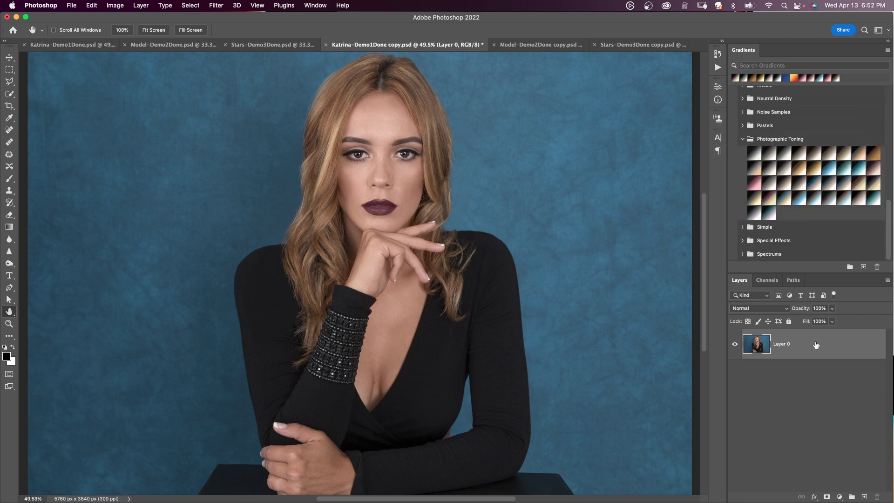
# - Duplicate the portrait layer and add a Gradient Map adjustment layer
pyautogui.press('super+j')
pyautogui.click(840, 496)
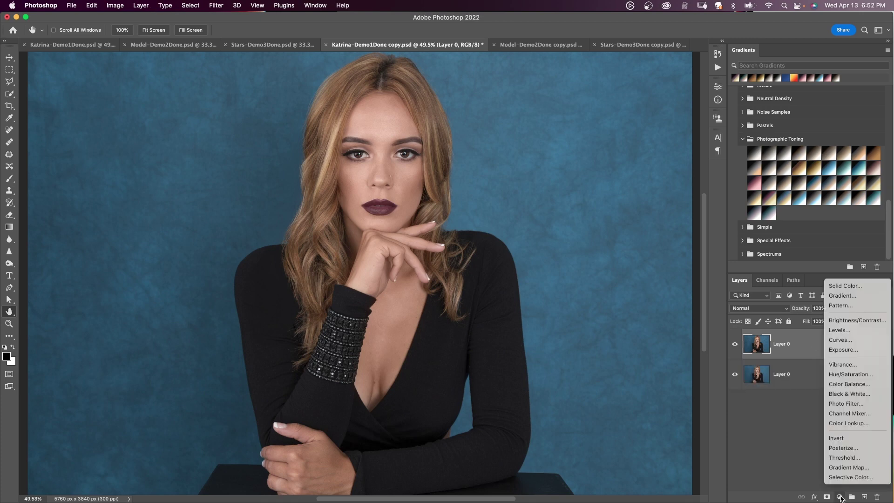
pyautogui.click(847, 467)
# - Set the Gradient Map to Soft Light at 80% opacity and open its gradient editor
pyautogui.click(758, 308)
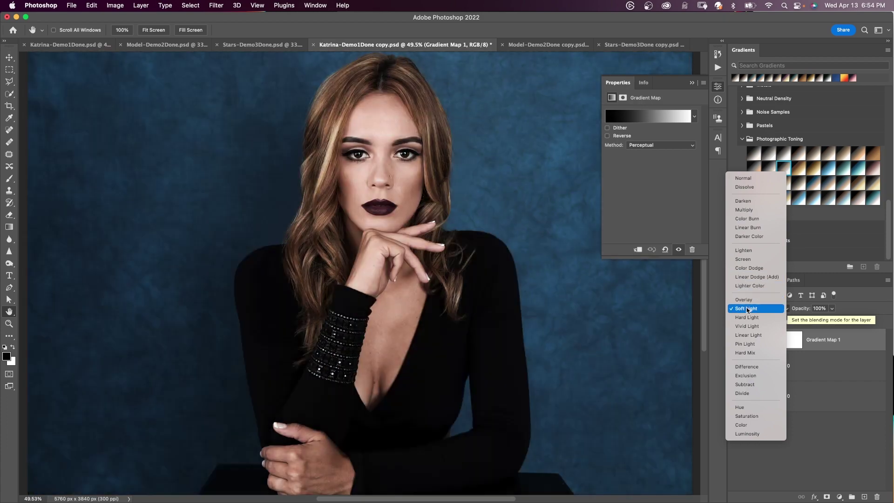
pyautogui.click(746, 308)
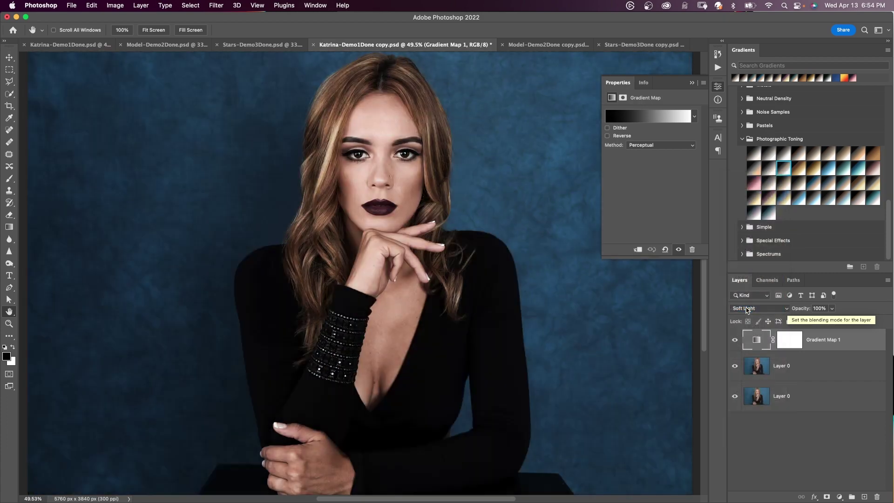
pyautogui.click(831, 308)
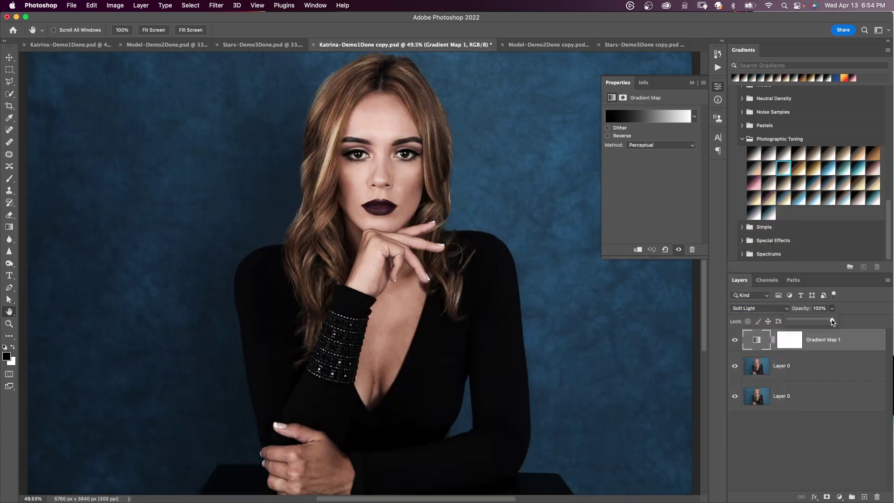
pyautogui.moveTo(833, 321); pyautogui.dragTo(824, 321)
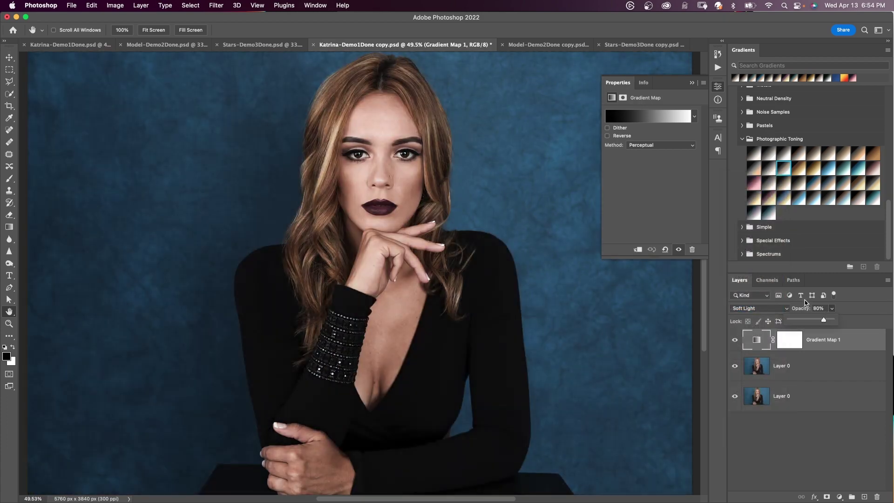
pyautogui.click(656, 117)
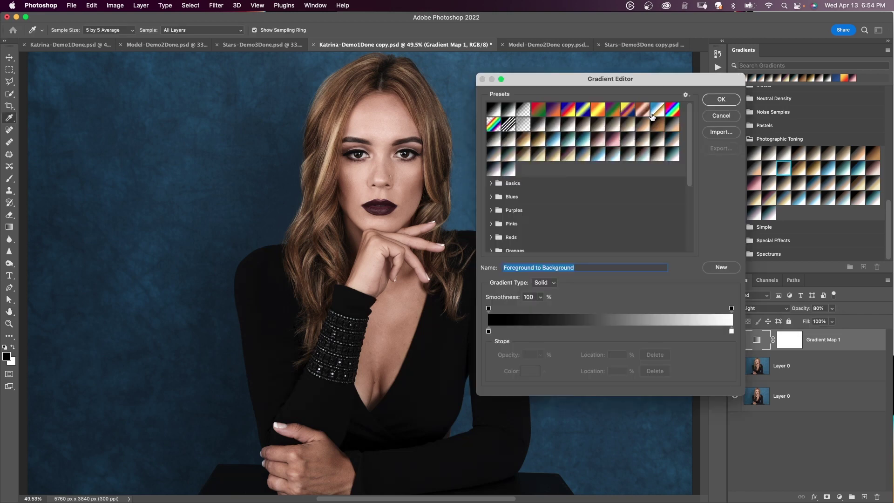
# - In the Gradient Editor, expand Legacy Gradients > Photographic Toning
pyautogui.scroll(-5, 690, 189)
pyautogui.scroll(-3, 691, 204)
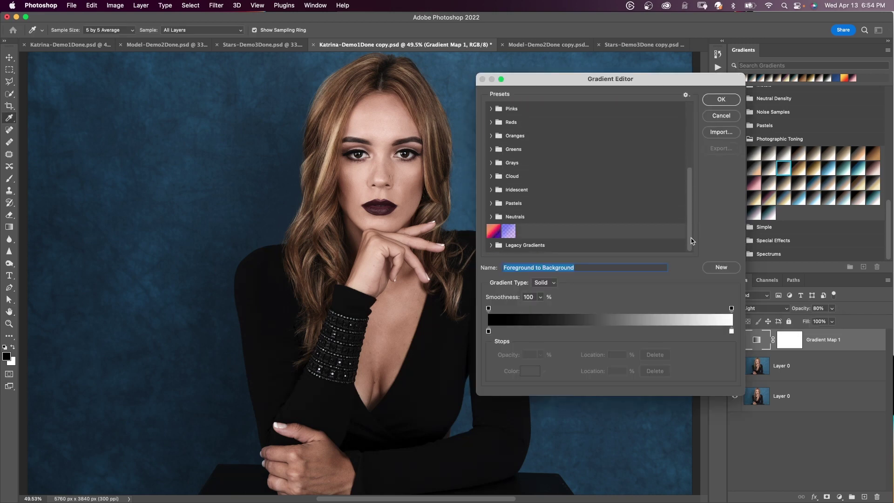
pyautogui.click(490, 246)
pyautogui.scroll(-5, 693, 221)
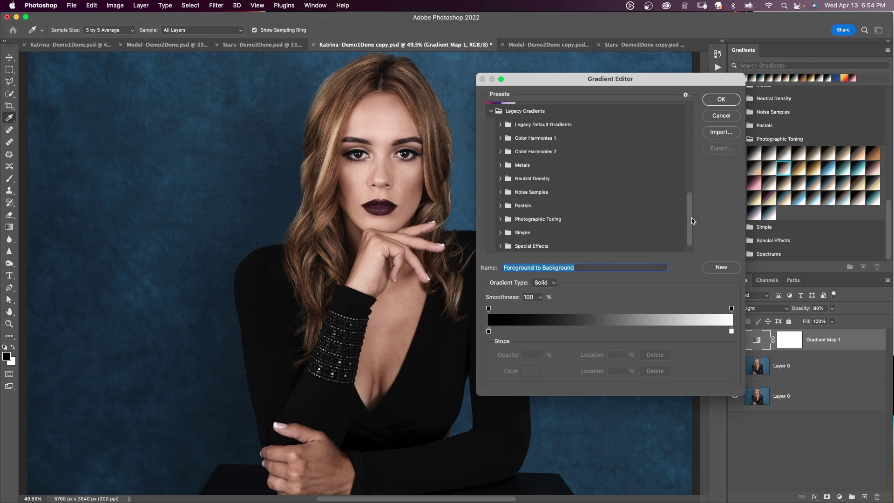
pyautogui.click(500, 219)
pyautogui.scroll(-3, 634, 190)
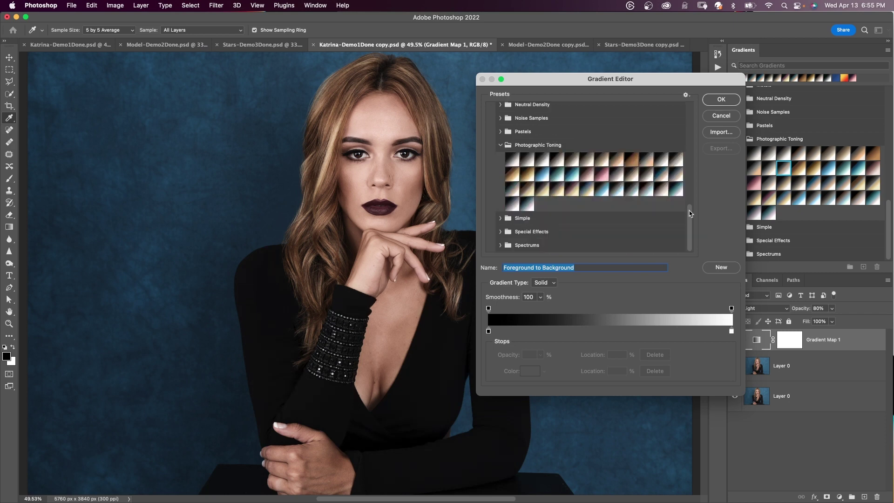
# - Preview Sepia 3, 4, 5 and Antique, then apply Gold 2 and close Properties
pyautogui.click(586, 160)
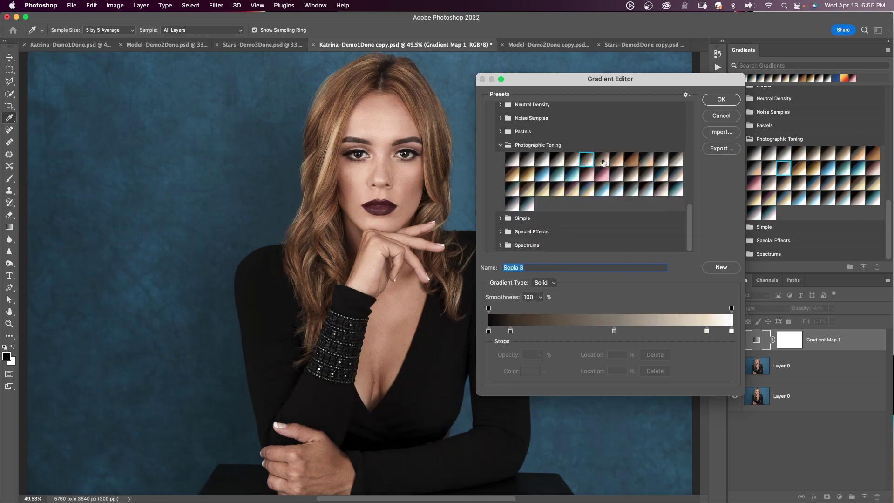
pyautogui.click(603, 162)
pyautogui.click(617, 160)
pyautogui.click(632, 160)
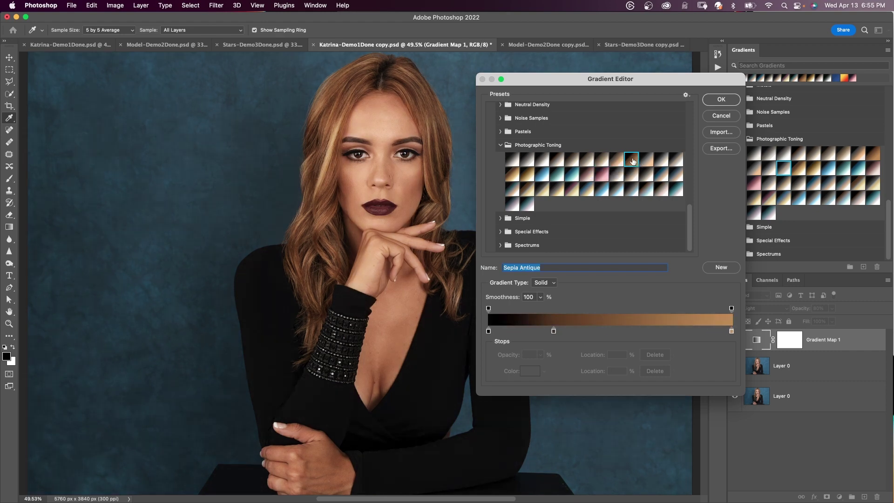
pyautogui.click(526, 175)
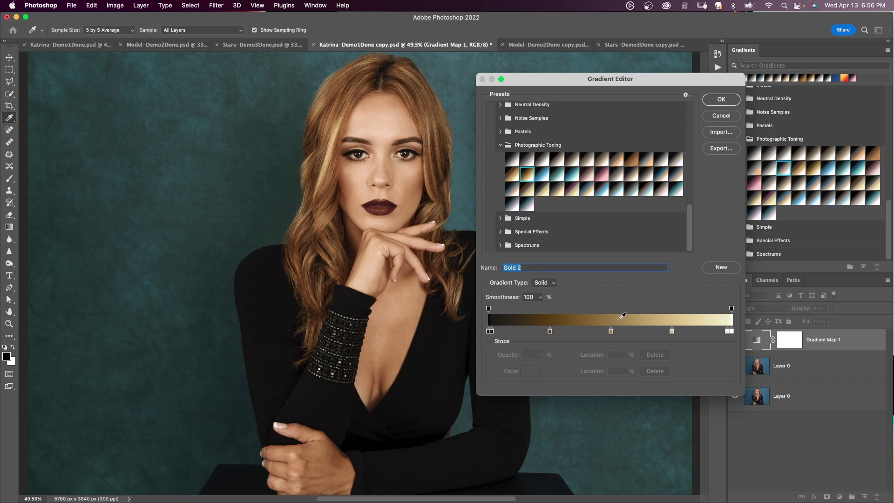
pyautogui.click(720, 100)
pyautogui.click(692, 83)
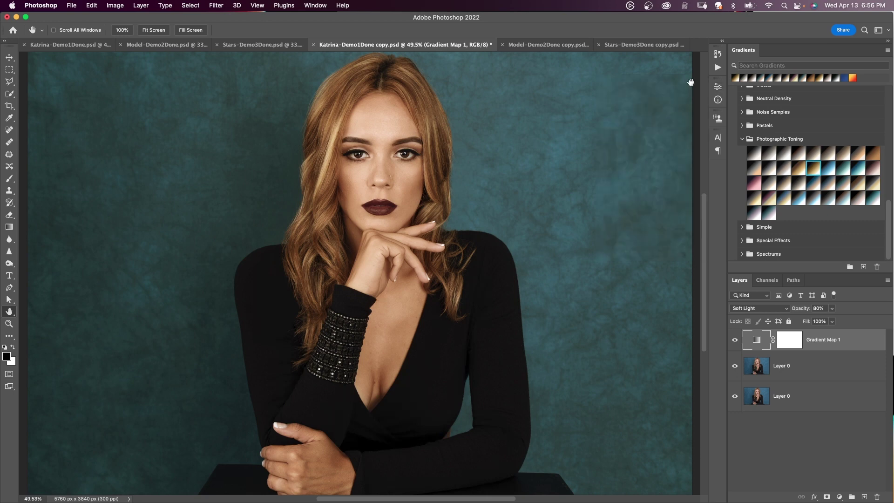
# - Lower Gradient Map 1 to 40% opacity and toggle it to compare
pyautogui.click(831, 308)
pyautogui.moveTo(832, 321); pyautogui.dragTo(815, 322)
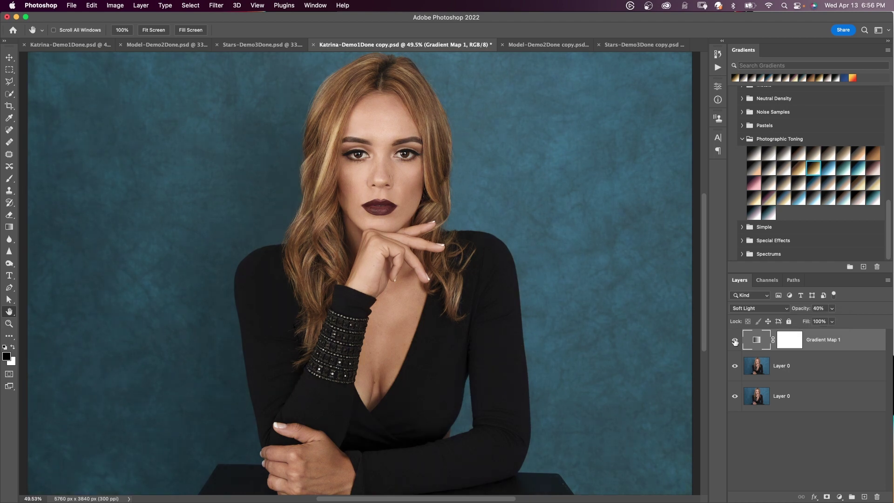
pyautogui.click(735, 341)
pyautogui.click(734, 341)
# - In Blending Options, raise the Underlying Layer black point to 61 and apply
pyautogui.doubleClick(856, 343)
pyautogui.press('Escape')
pyautogui.doubleClick(848, 343)
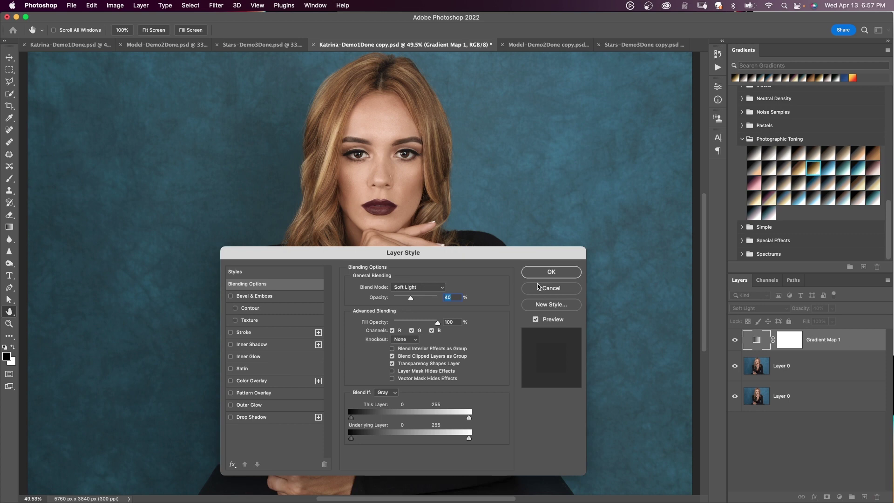
pyautogui.moveTo(474, 253); pyautogui.dragTo(471, 262)
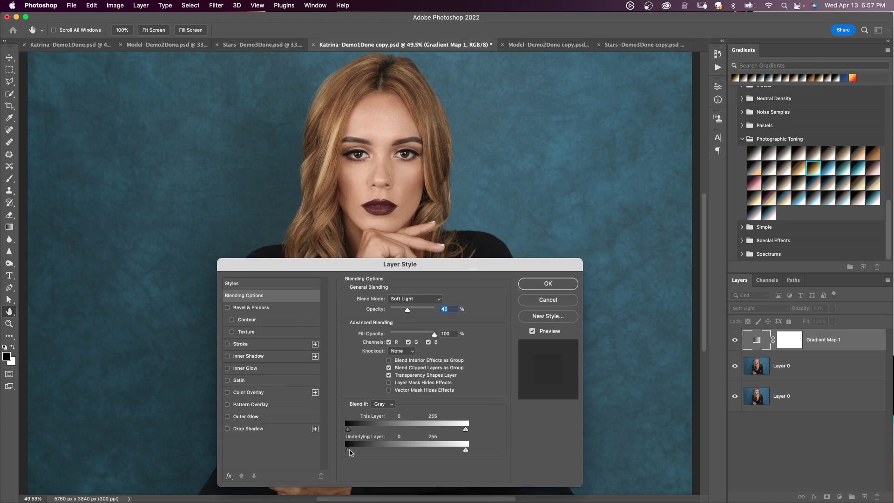
pyautogui.moveTo(350, 450); pyautogui.dragTo(393, 451)
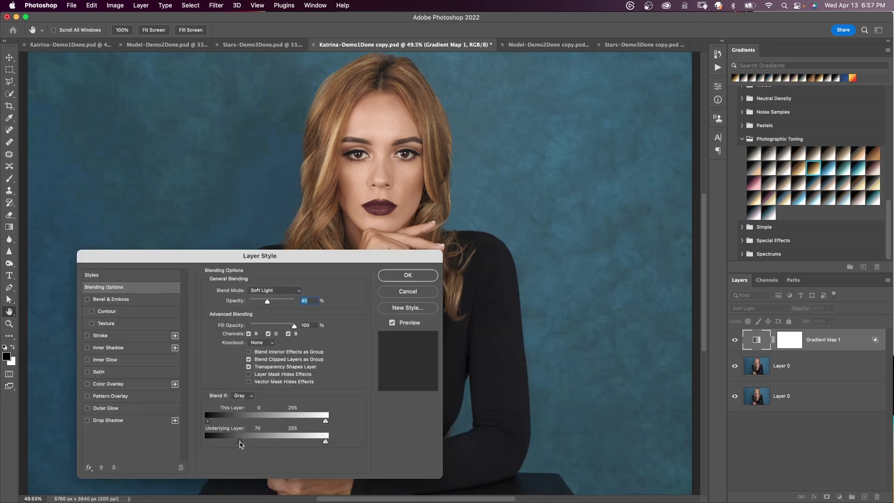
pyautogui.moveTo(239, 442); pyautogui.dragTo(237, 443)
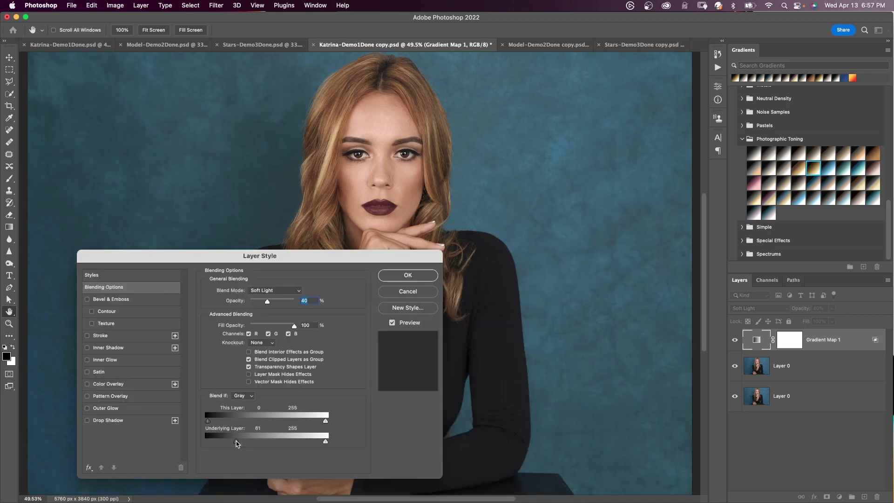
pyautogui.click(412, 277)
pyautogui.click(412, 278)
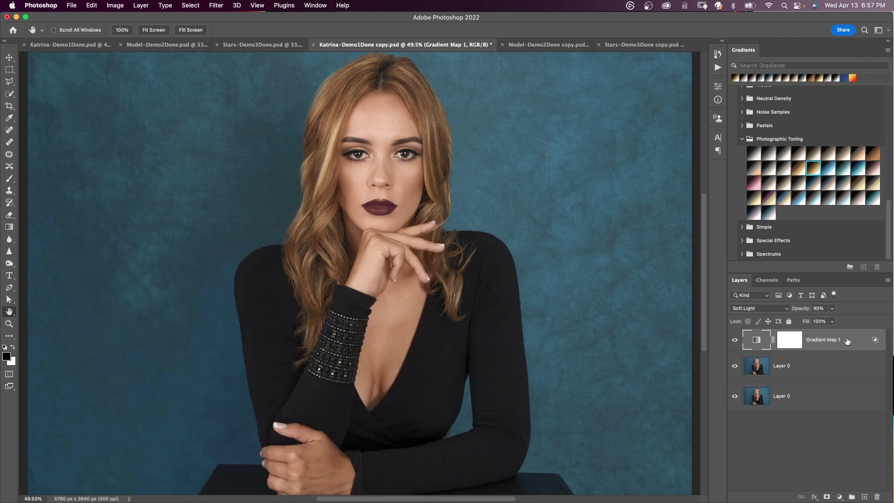
# - Stamp visible layers into a new Layer 1 and warm it to Temperature +5 with Camera Raw
pyautogui.click(863, 497)
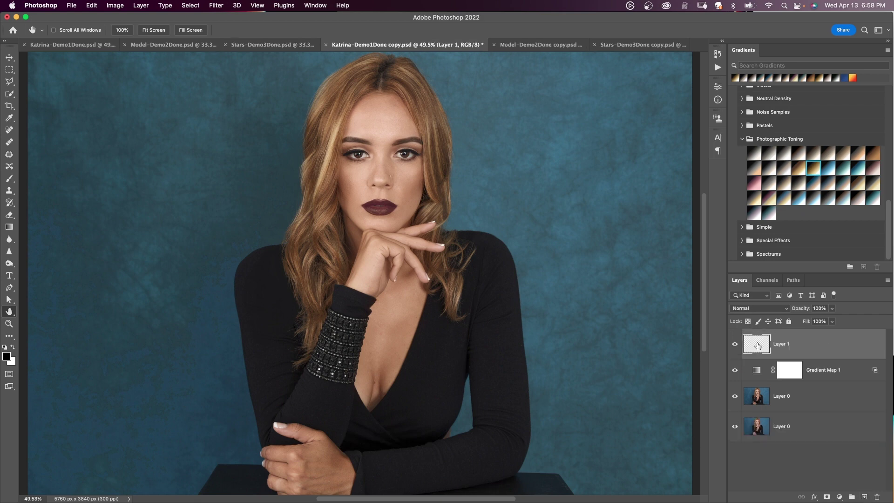
pyautogui.press('super+alt+shift+e')
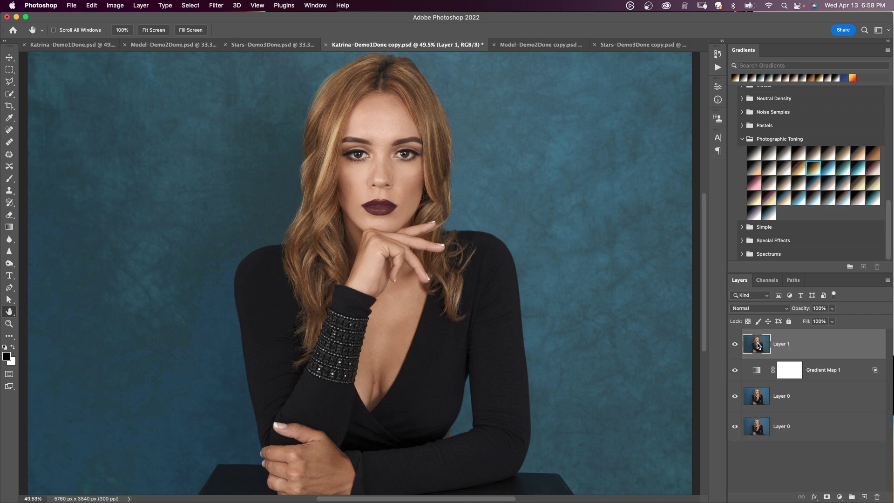
pyautogui.click(216, 6)
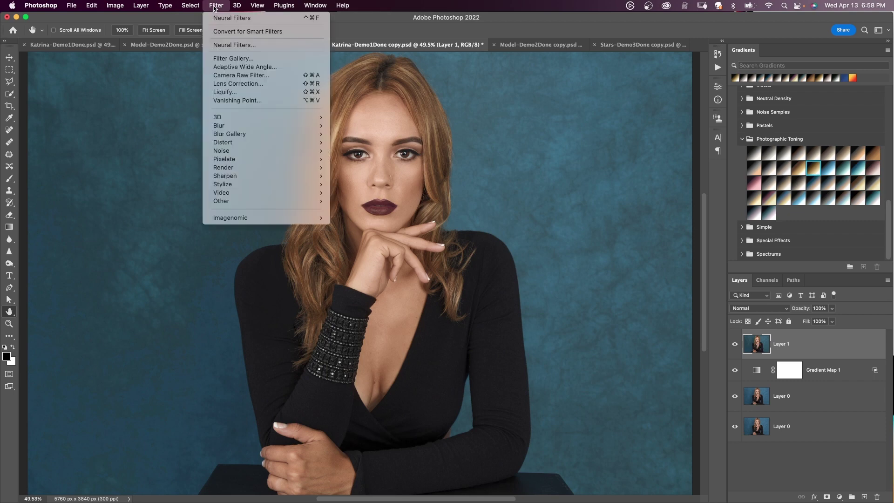
pyautogui.click(227, 75)
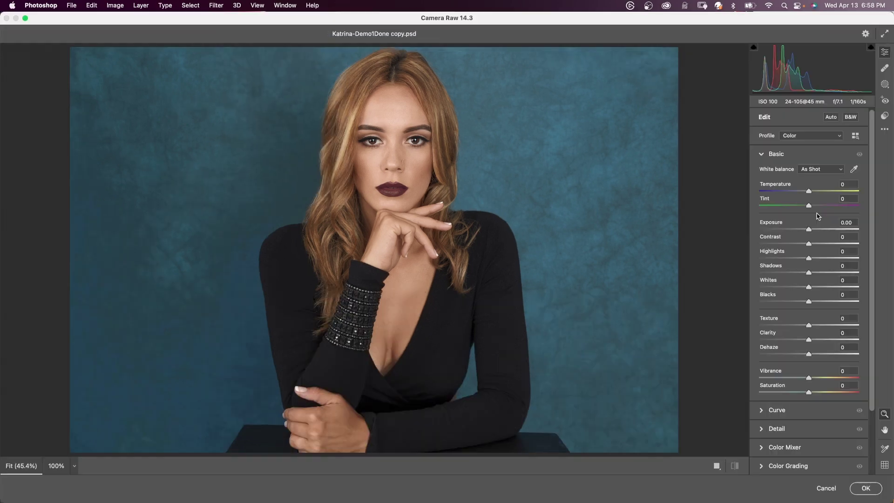
pyautogui.moveTo(810, 192); pyautogui.dragTo(812, 193)
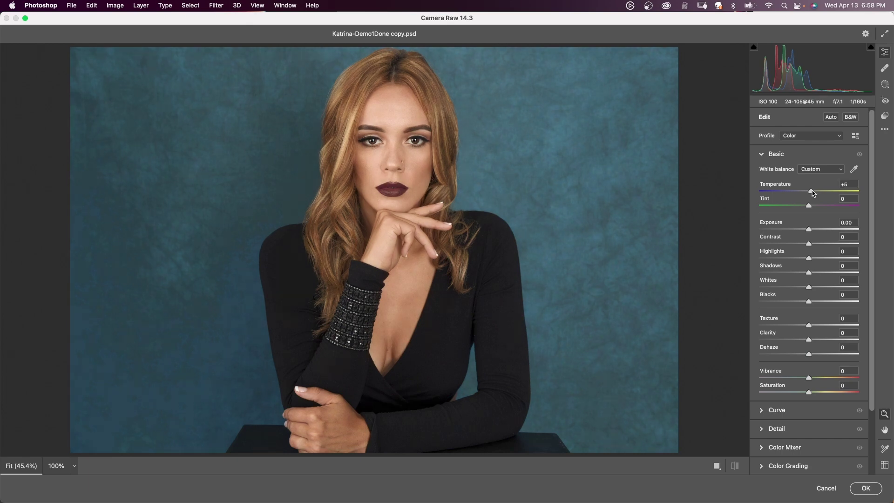
pyautogui.click(864, 489)
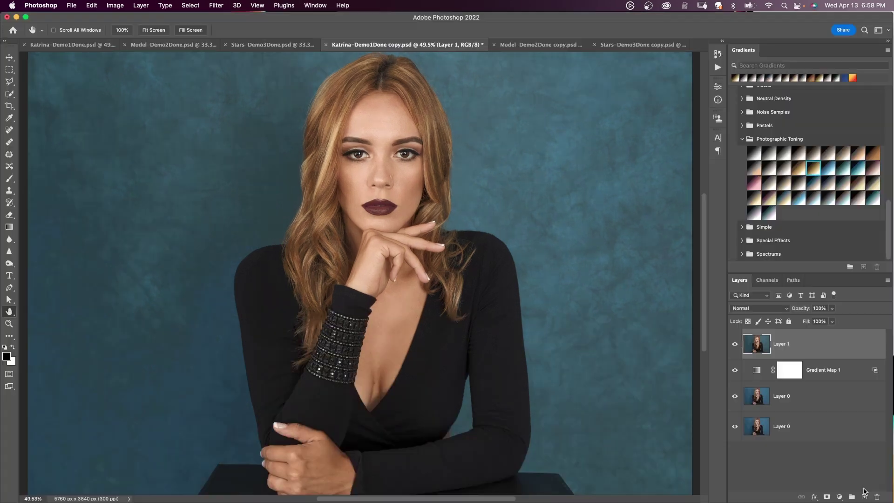
pyautogui.keyDown('alt'); pyautogui.click(735, 427); pyautogui.keyUp('alt')
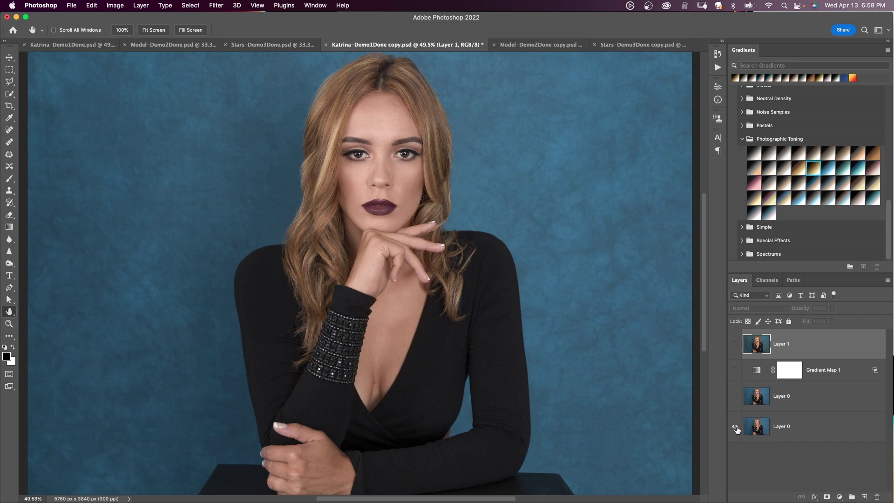
# - Make all layers of the Katrina portrait visible again
pyautogui.keyDown('alt'); pyautogui.click(735, 426); pyautogui.keyUp('alt')
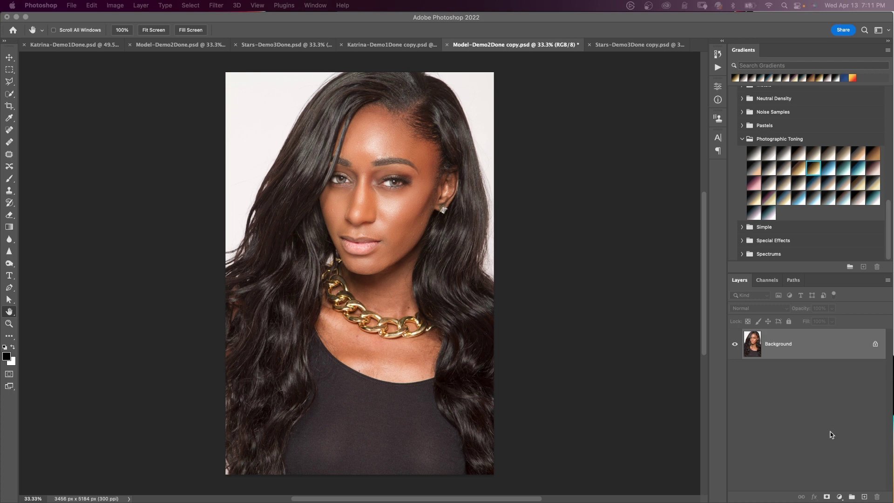
# - Add a Gradient Map layer to the second portrait, blended Soft Light at 80% opacity
pyautogui.click(839, 497)
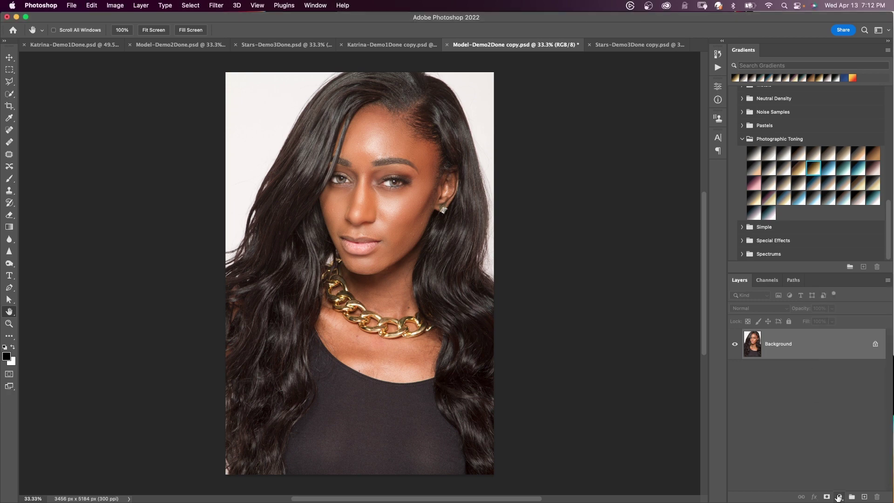
pyautogui.click(838, 498)
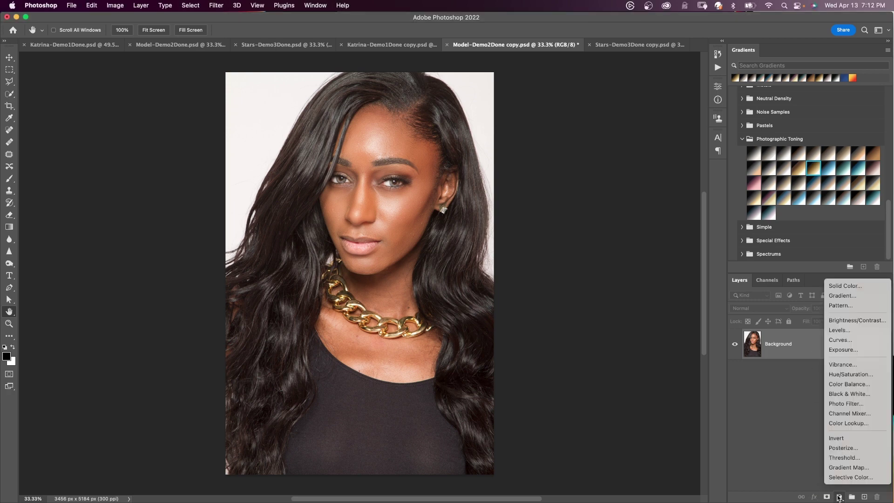
pyautogui.click(838, 467)
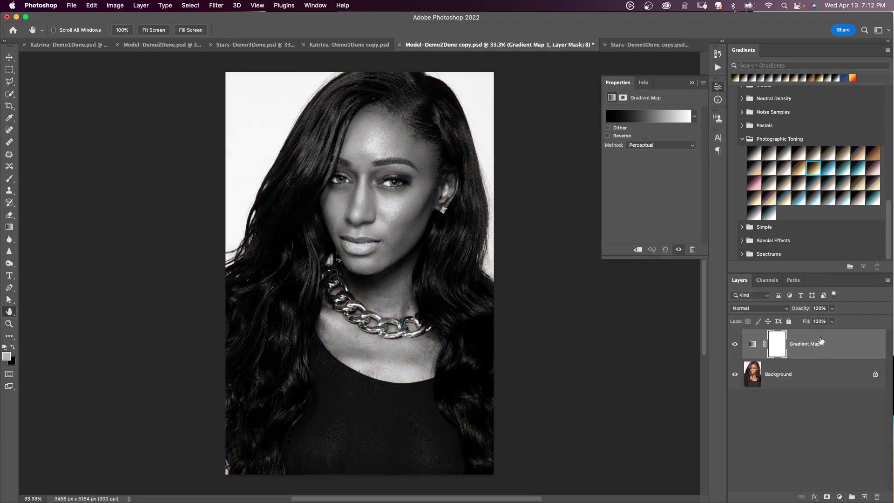
pyautogui.click(779, 309)
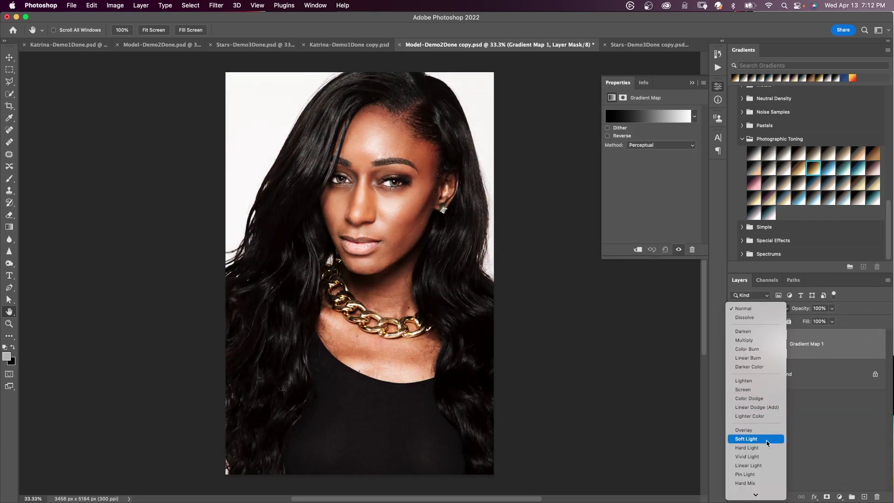
pyautogui.click(767, 442)
pyautogui.click(831, 308)
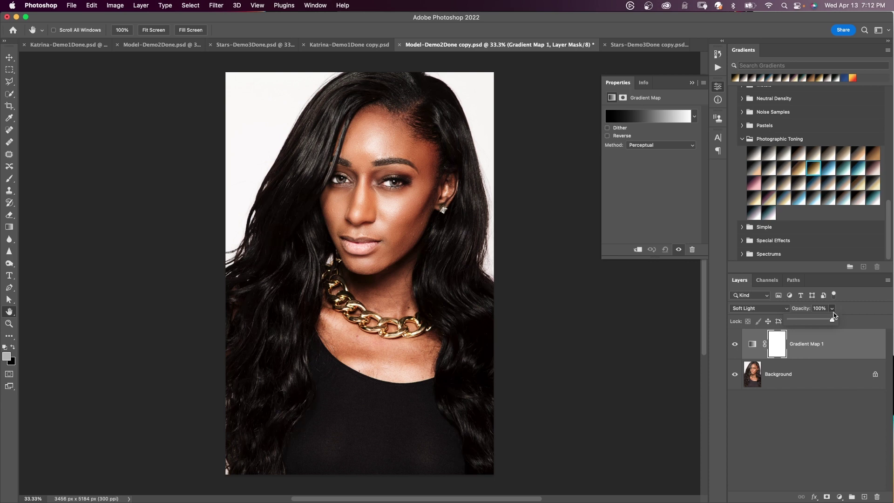
pyautogui.moveTo(832, 320); pyautogui.dragTo(824, 321)
# - Apply the Legacy Photographic Toning Sepia Antique gradient to the Gradient Map
pyautogui.click(648, 118)
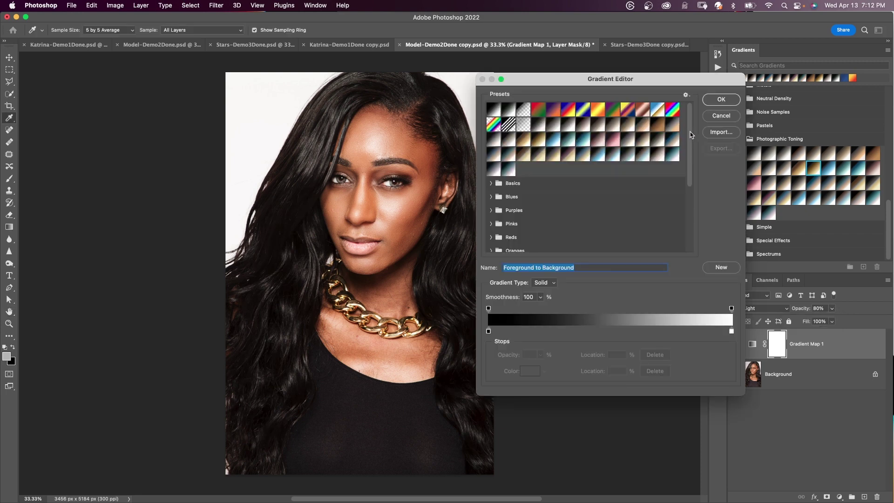
pyautogui.moveTo(690, 135); pyautogui.dragTo(691, 212)
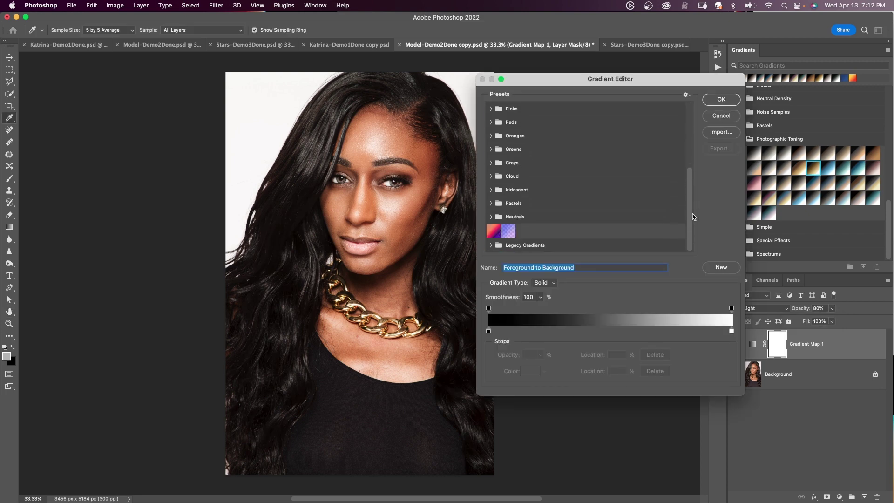
pyautogui.click(491, 245)
pyautogui.scroll(-6, 690, 168)
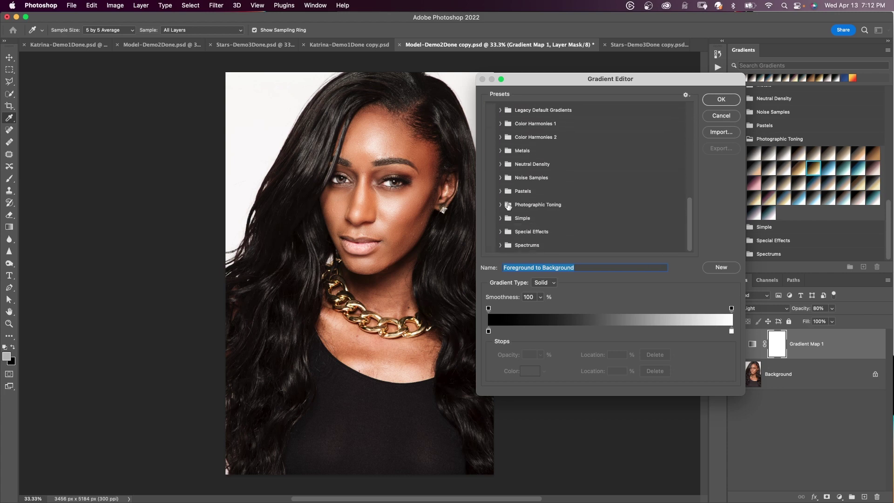
pyautogui.click(500, 205)
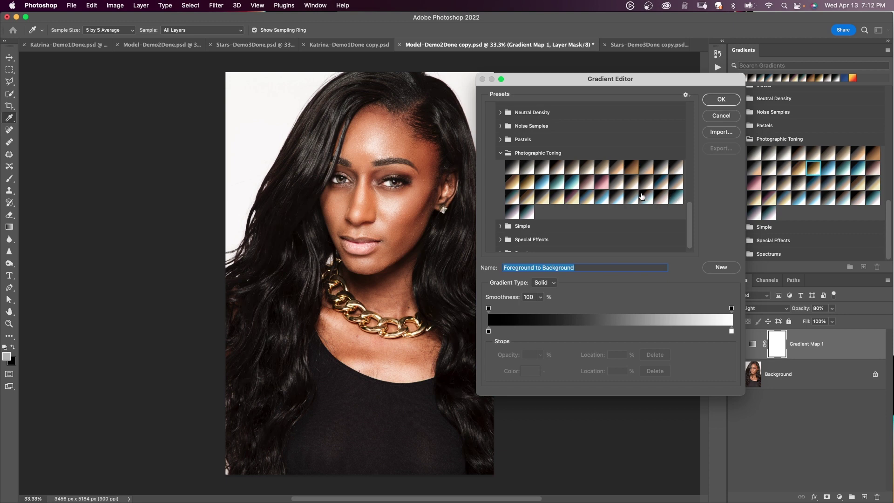
pyautogui.click(526, 197)
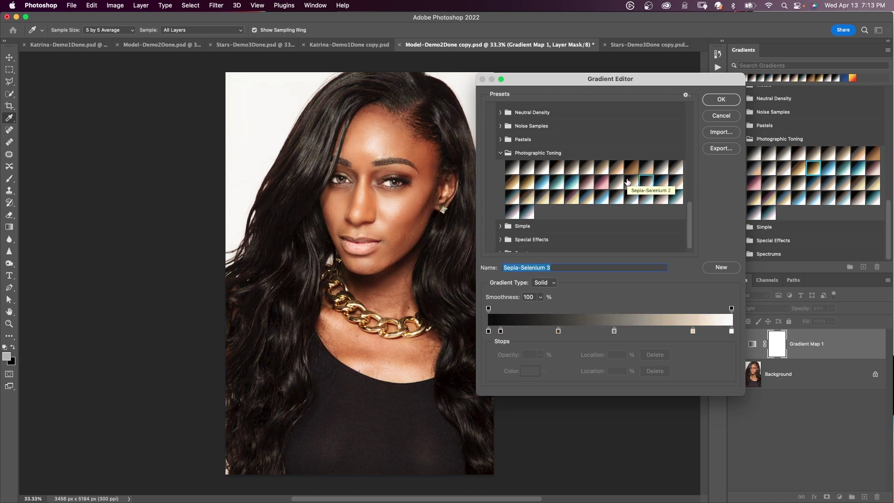
pyautogui.click(632, 170)
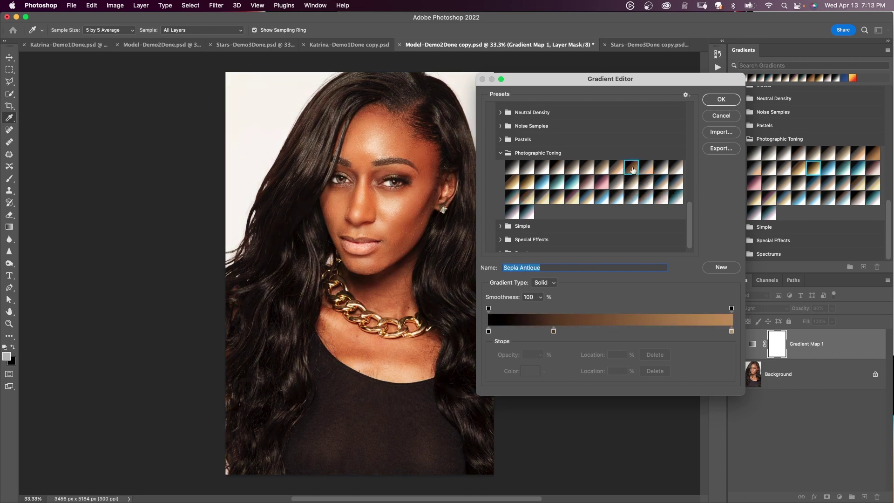
pyautogui.click(716, 100)
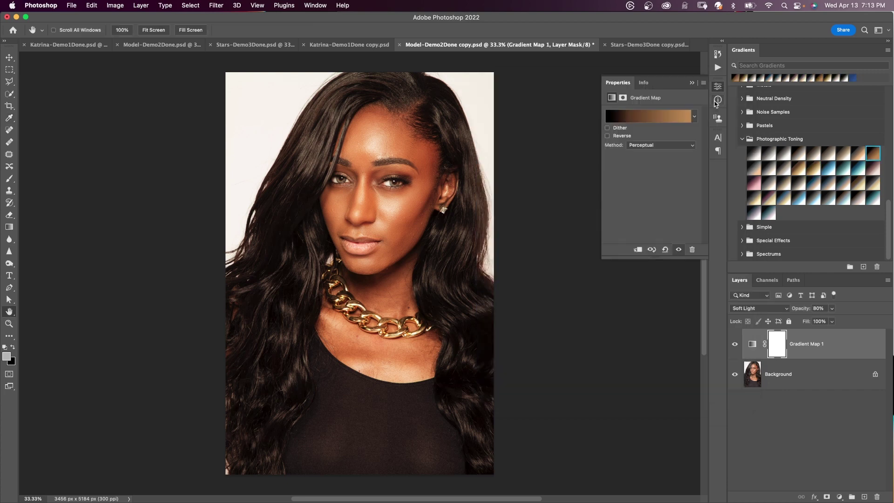
# - Lower Gradient Map 1 to 64% opacity and toggle its visibility to compare
pyautogui.click(691, 86)
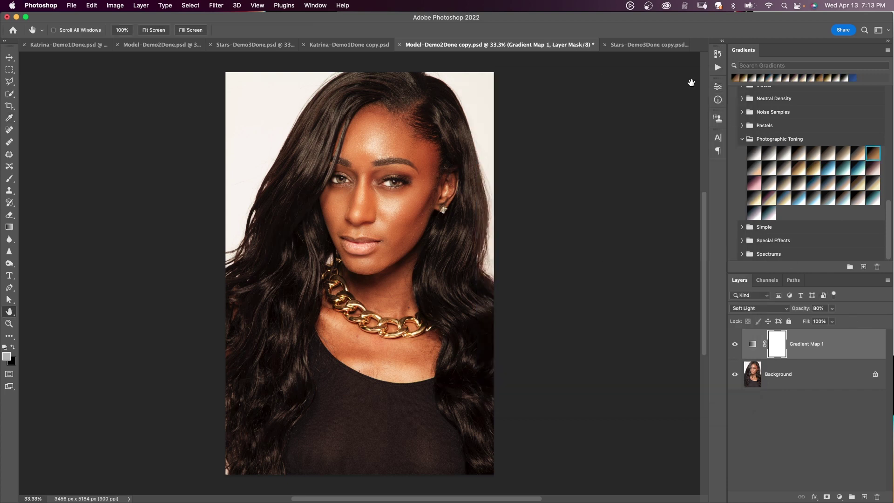
pyautogui.click(847, 353)
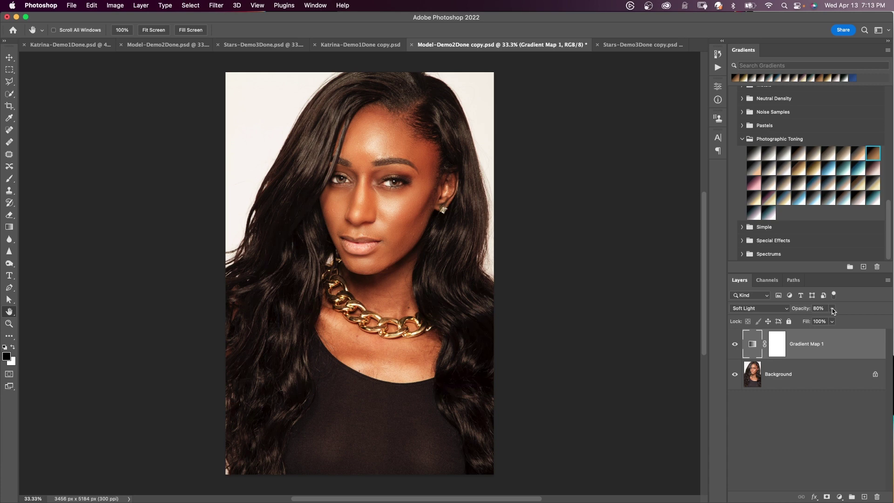
pyautogui.click(833, 312)
pyautogui.moveTo(834, 321); pyautogui.dragTo(825, 322)
pyautogui.click(735, 344)
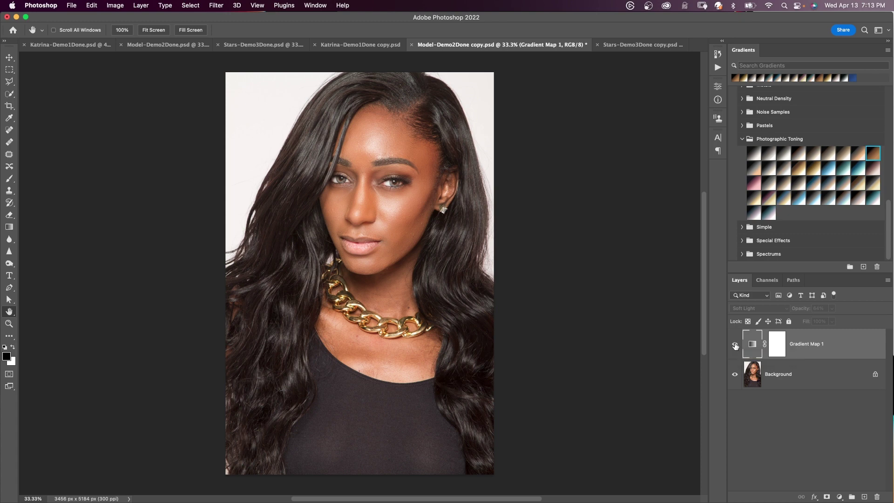
pyautogui.click(735, 344)
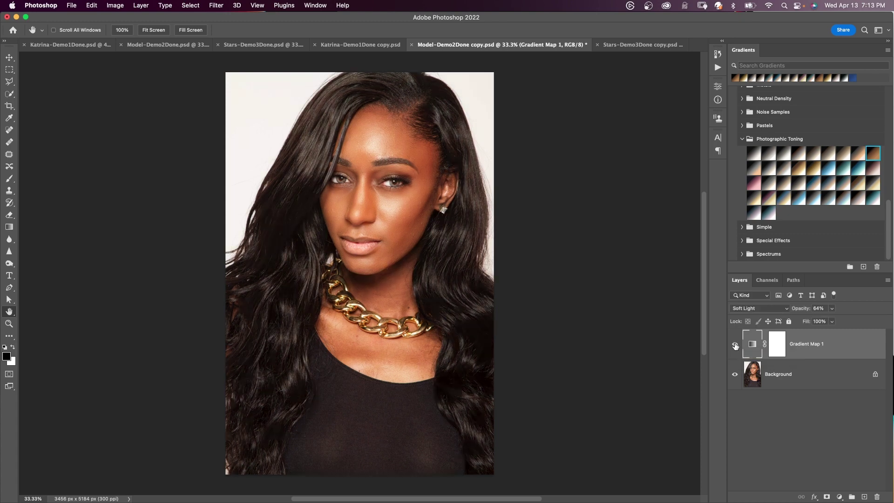
# - Split the Underlying Layer black slider to feather shadows over 0–56, then compare the toning on and off
pyautogui.doubleClick(850, 347)
pyautogui.moveTo(723, 200); pyautogui.dragTo(733, 122)
pyautogui.moveTo(623, 305); pyautogui.dragTo(644, 304)
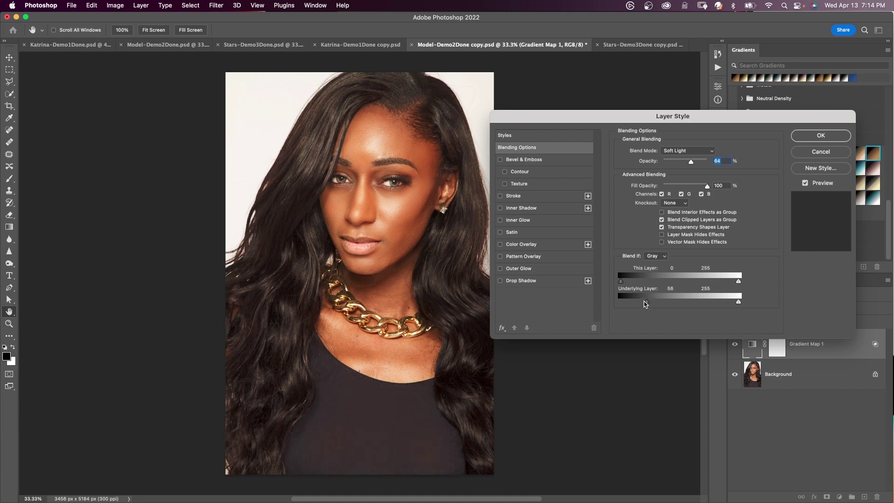
pyautogui.press('alt')
pyautogui.moveTo(647, 305); pyautogui.dragTo(612, 306)
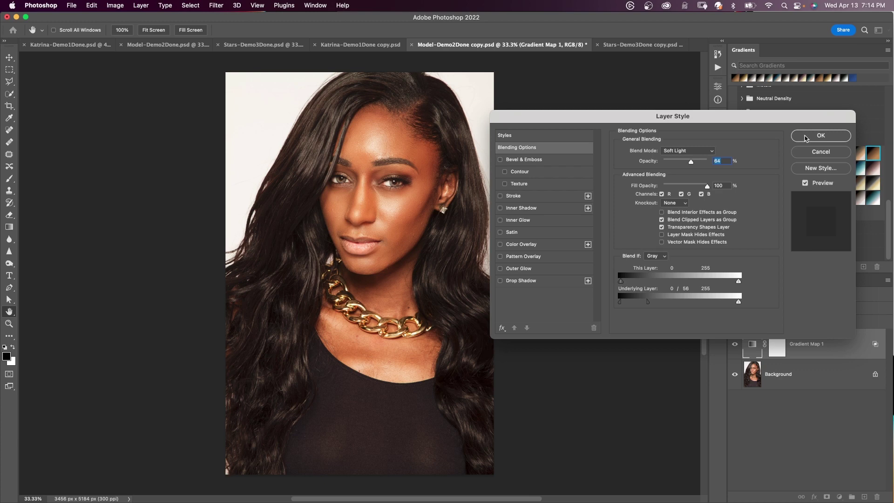
pyautogui.click(806, 138)
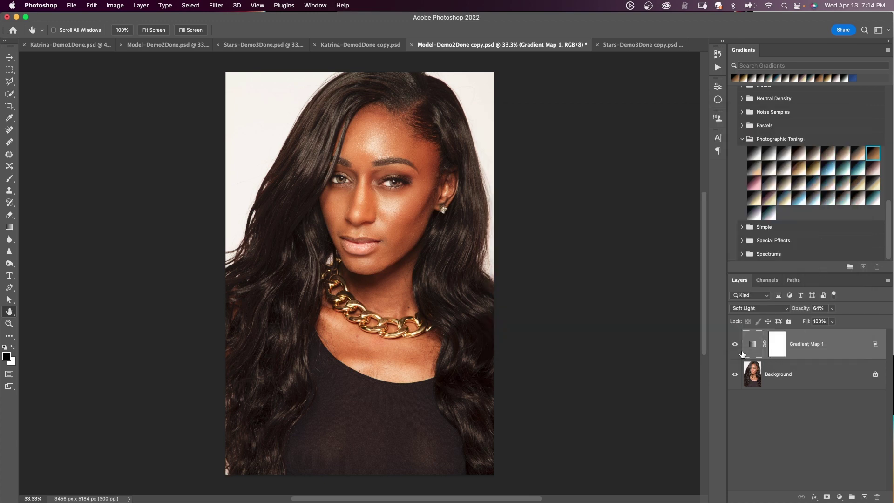
pyautogui.click(734, 346)
pyautogui.click(735, 346)
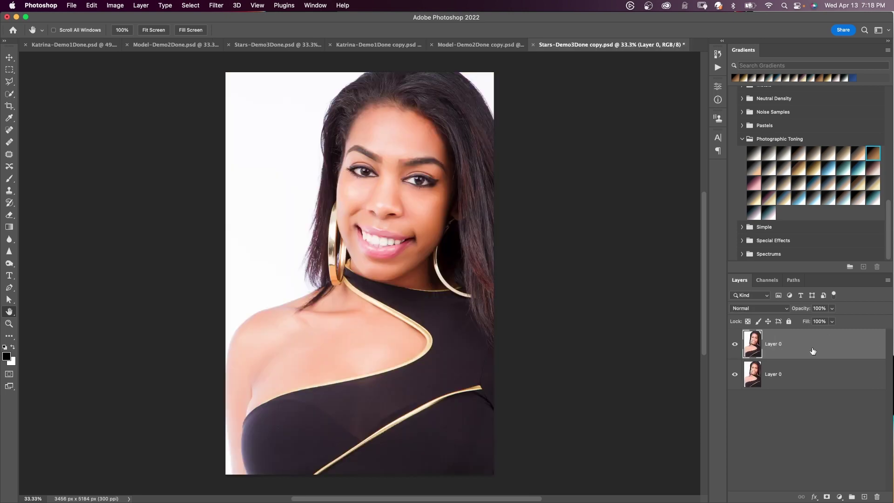
# - Add a Gradient Map adjustment layer blended in Soft Light at 80% opacity
pyautogui.click(839, 497)
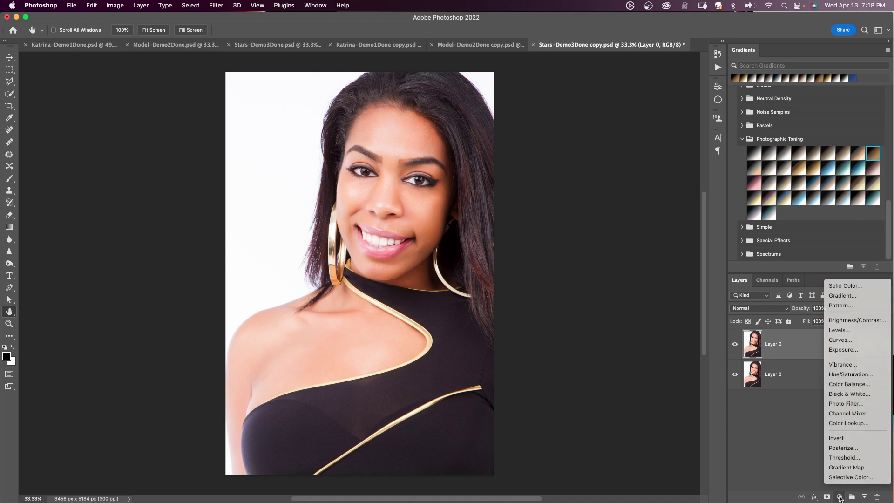
pyautogui.click(847, 468)
pyautogui.click(772, 309)
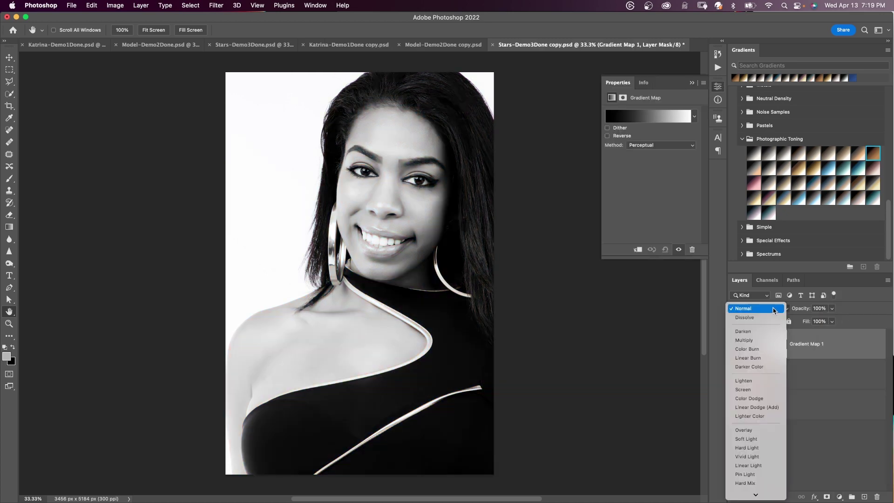
pyautogui.click(747, 438)
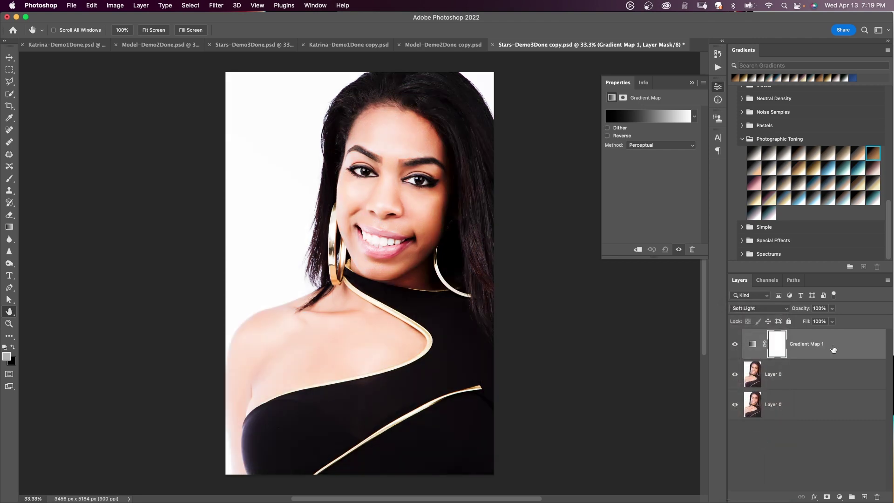
pyautogui.click(833, 309)
pyautogui.moveTo(832, 321); pyautogui.dragTo(824, 321)
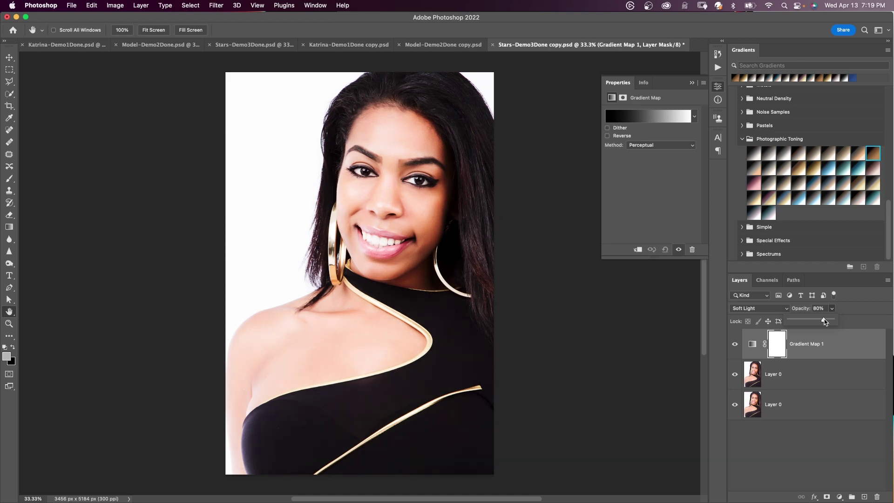
# - Apply the Gold-Copper gradient from Legacy Gradients > Photographic Toning, after trying Gold-Selenium 1
pyautogui.click(649, 117)
pyautogui.scroll(-5, 559, 195)
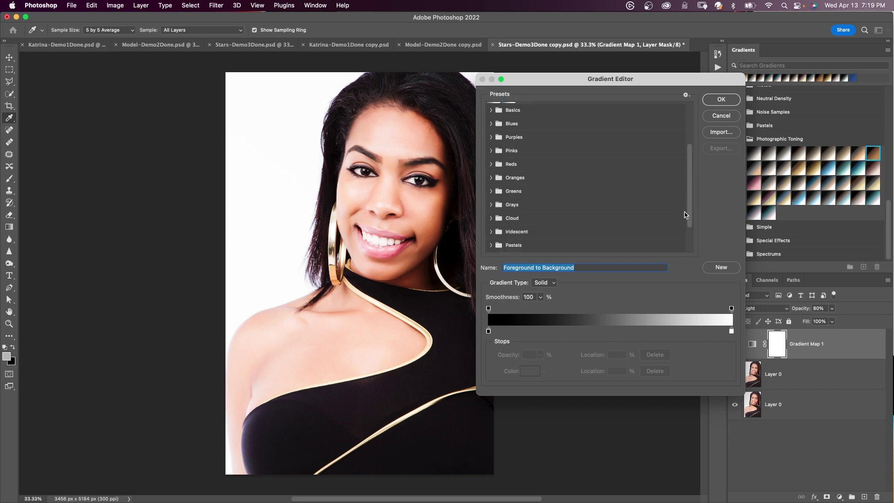
pyautogui.click(492, 246)
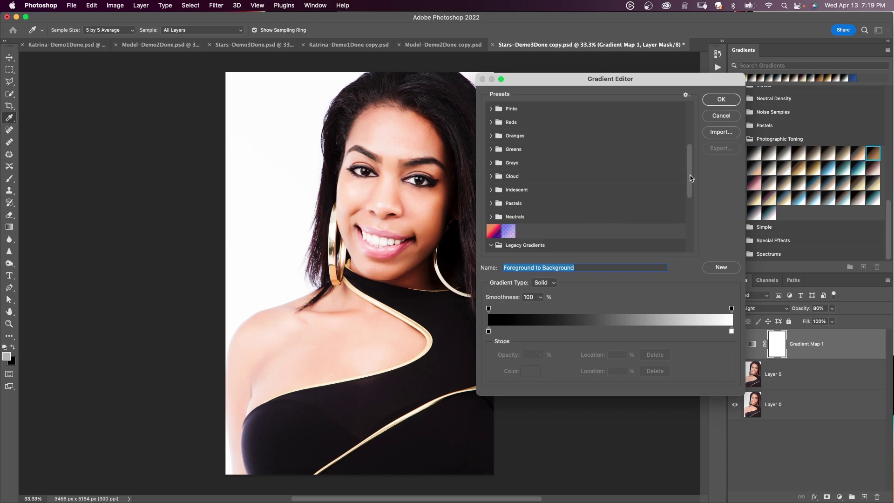
pyautogui.scroll(-5, 691, 181)
pyautogui.click(501, 205)
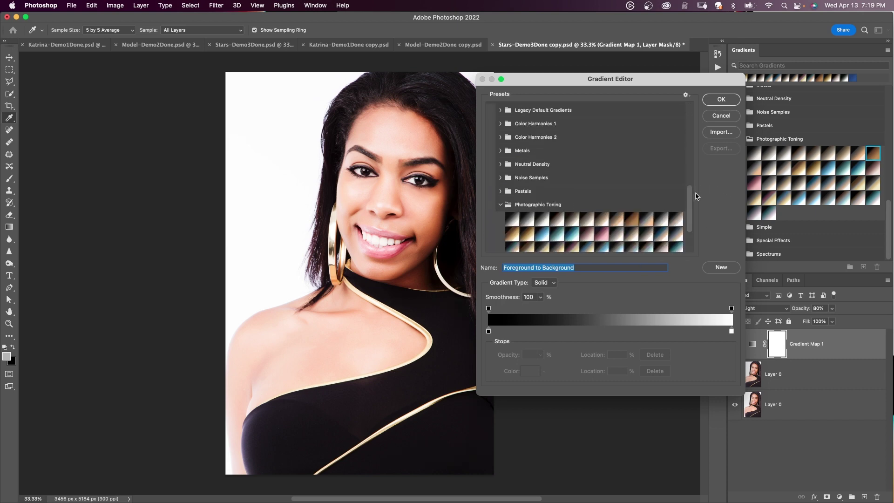
pyautogui.scroll(-3, 542, 191)
pyautogui.click(541, 189)
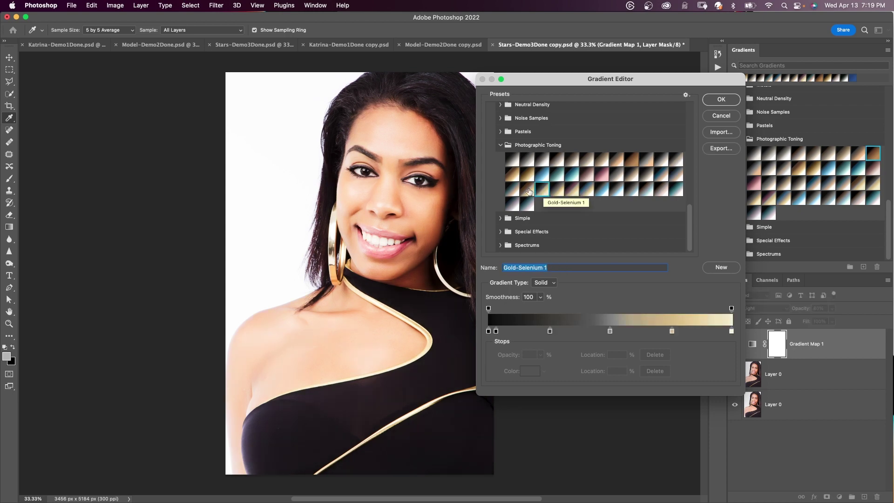
pyautogui.click(557, 190)
pyautogui.click(572, 190)
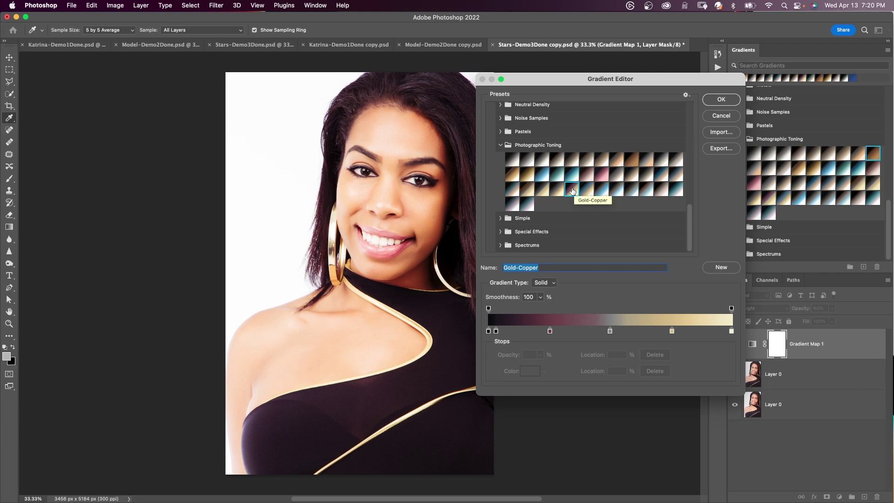
pyautogui.press('Return')
pyautogui.click(693, 85)
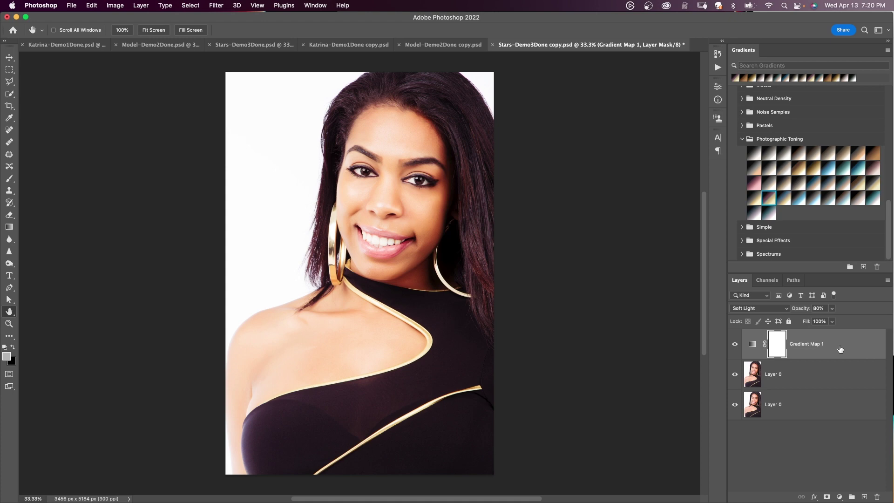
# - Raise the Gradient Map's Underlying Layer black point to 48 and lower its opacity to 50%
pyautogui.press('super+2')
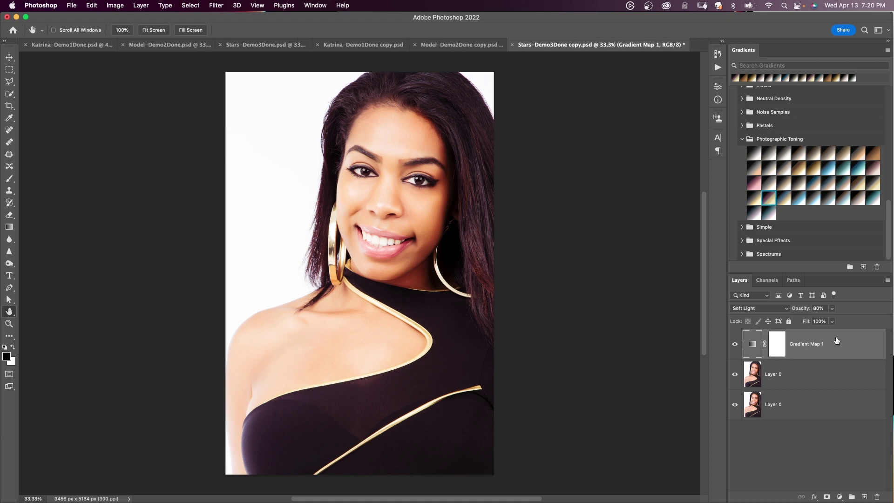
pyautogui.doubleClick(837, 343)
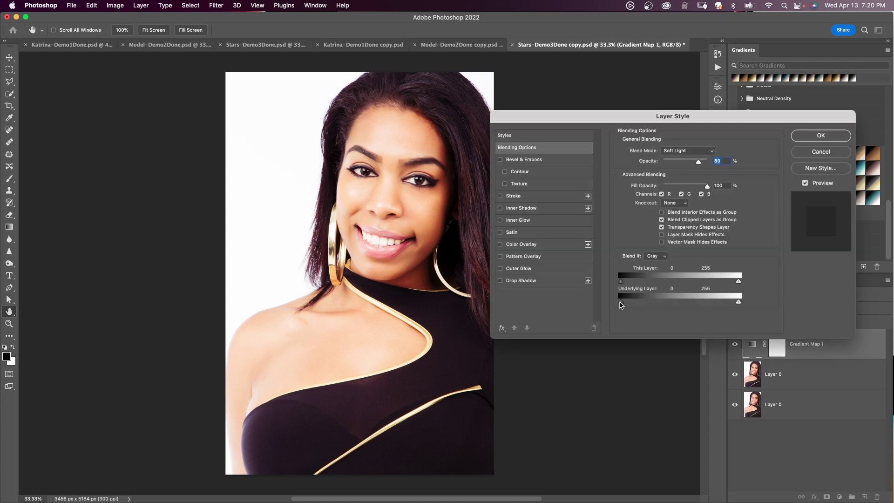
pyautogui.moveTo(620, 305)
pyautogui.mouseDown()
pyautogui.moveTo(644, 307)
pyautogui.moveTo(621, 305)
pyautogui.mouseUp()
pyautogui.click(811, 139)
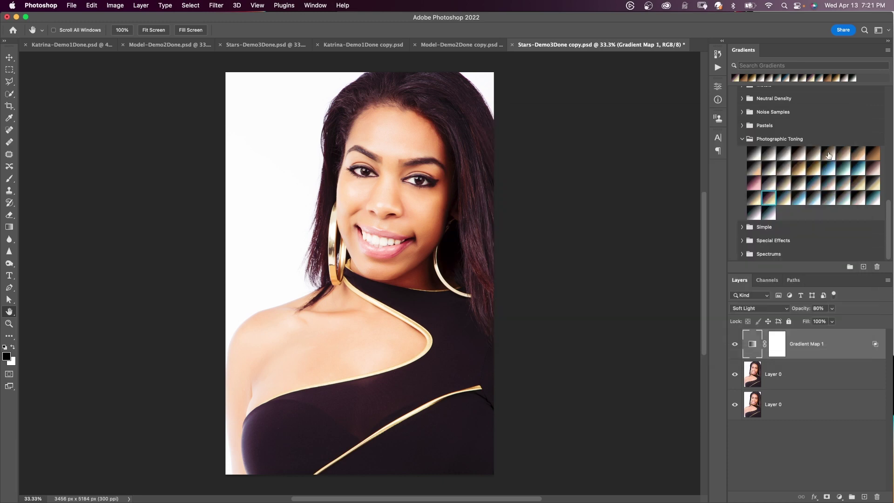
pyautogui.click(832, 308)
pyautogui.moveTo(833, 320)
pyautogui.mouseDown()
pyautogui.moveTo(757, 319)
pyautogui.moveTo(820, 323)
pyautogui.mouseUp()
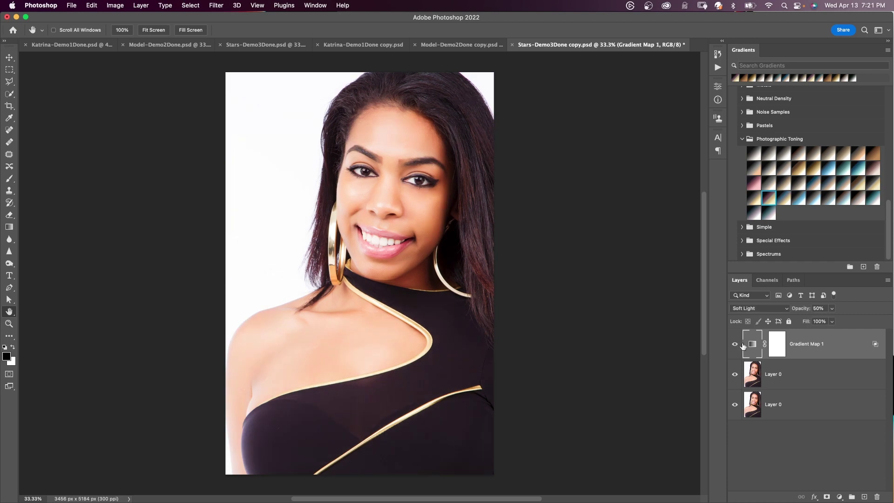